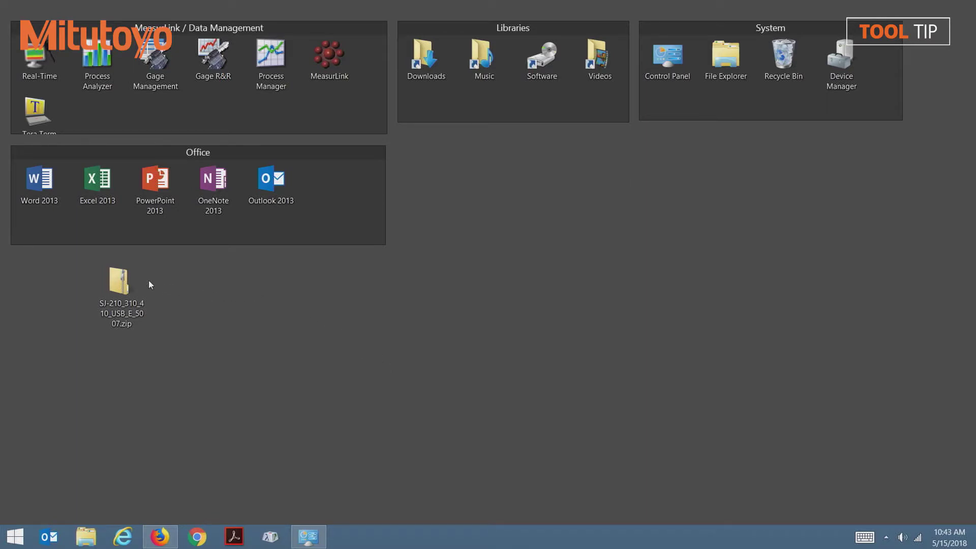
Drag the SJ-210_310_410_USB_E_5007 folder out of the zip onto the desktop, open it, and select the .msi.
{"action": "left_click", "coordinate": [127, 289]}
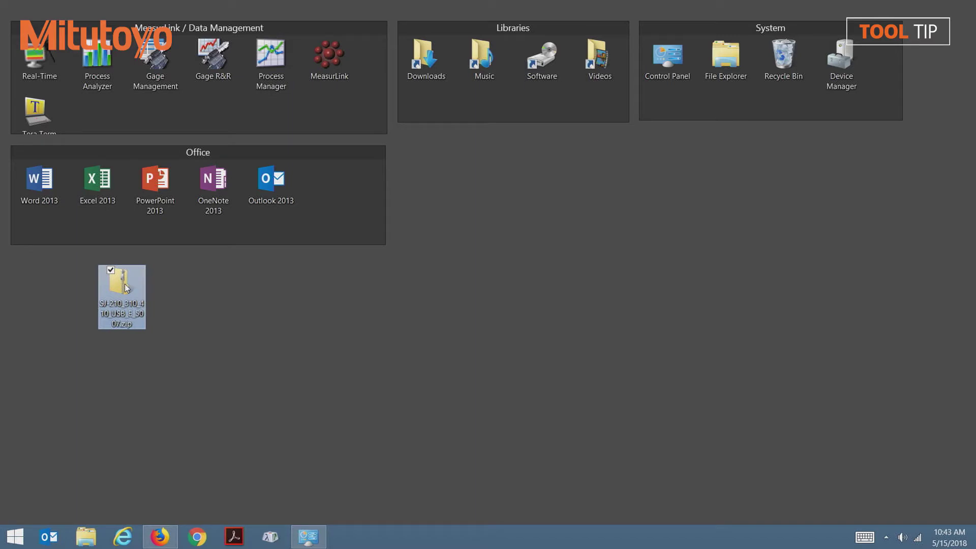
{"action": "double_click", "coordinate": [126, 288]}
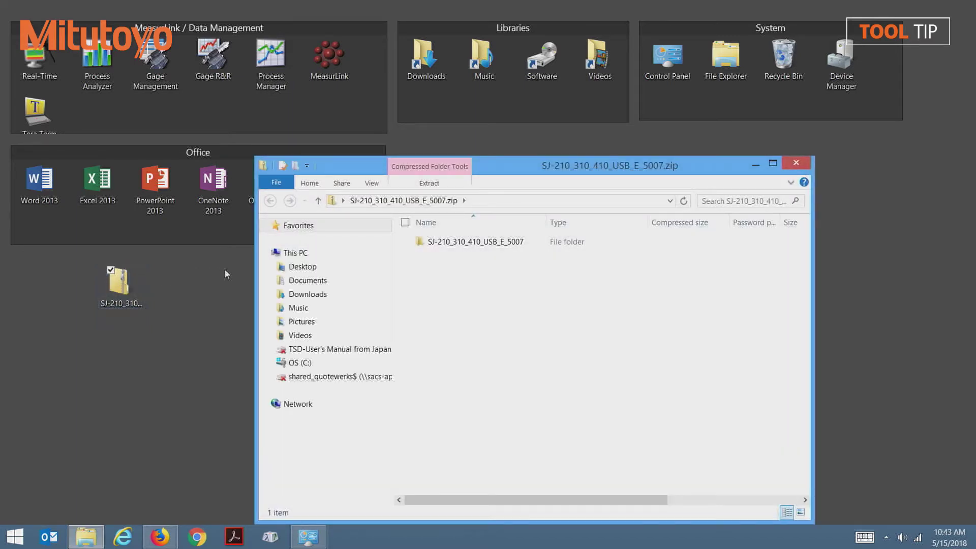
{"action": "left_click", "coordinate": [442, 248]}
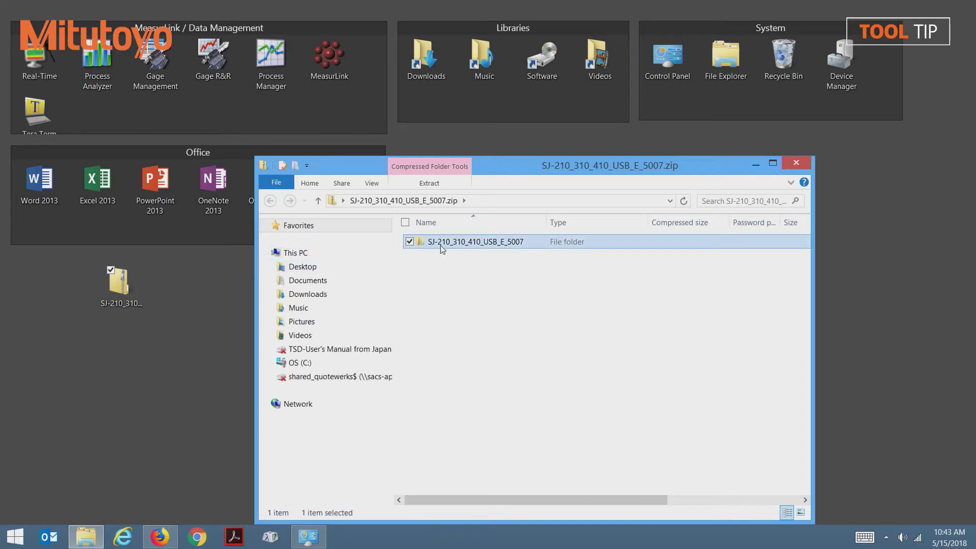
{"action": "left_click_drag", "start_coordinate": [443, 248], "coordinate": [138, 393]}
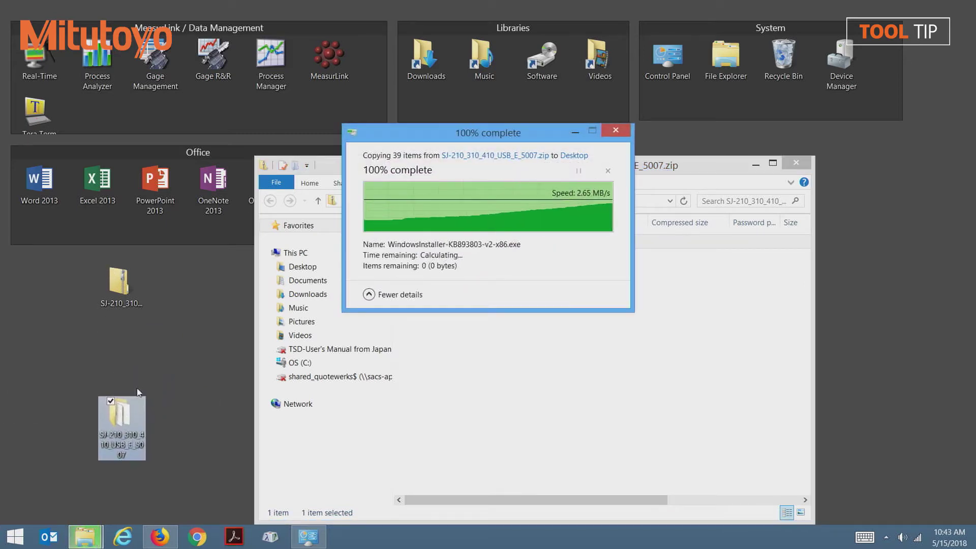
{"action": "double_click", "coordinate": [127, 420]}
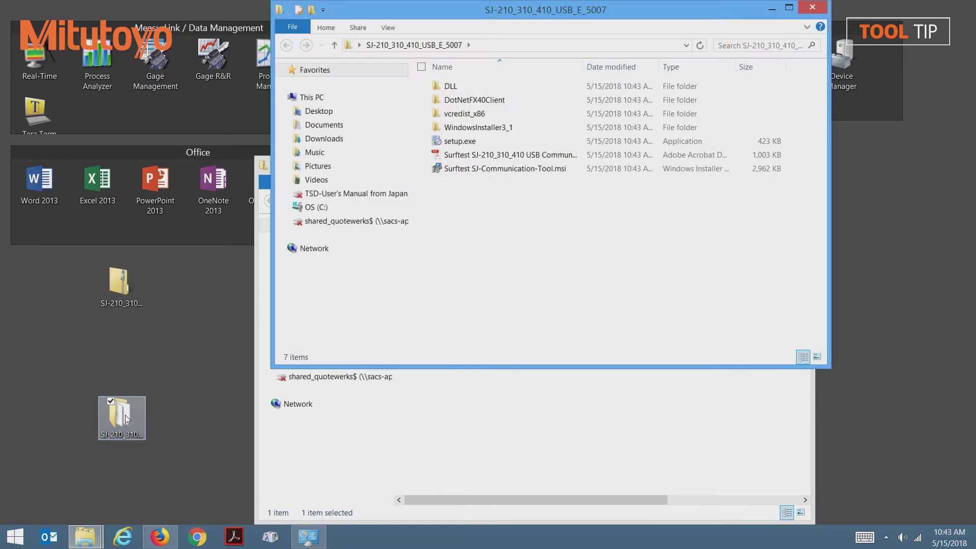
{"action": "left_click", "coordinate": [501, 174]}
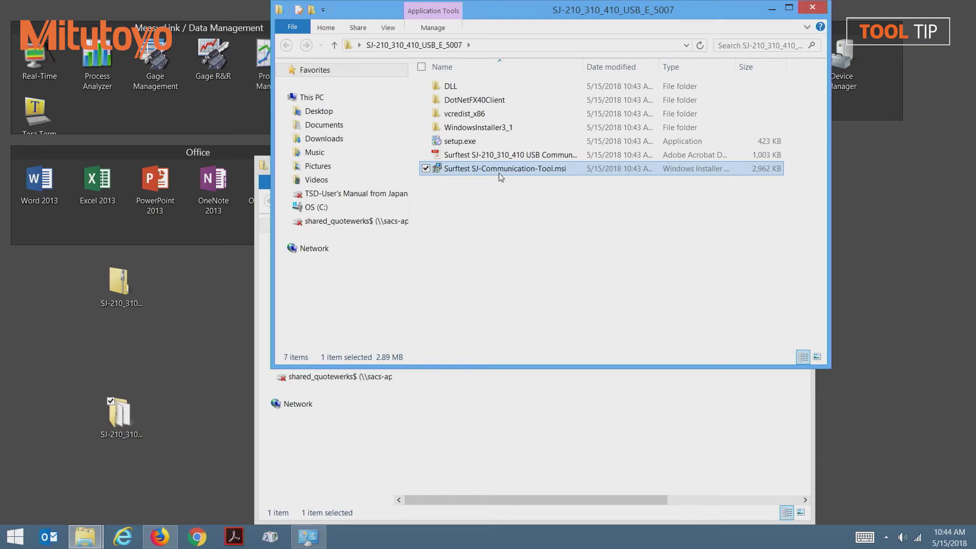
Run Surftest SJ-Communication-Tool.msi, allowing it past the unrecognized-app warning.
{"action": "double_click", "coordinate": [501, 177]}
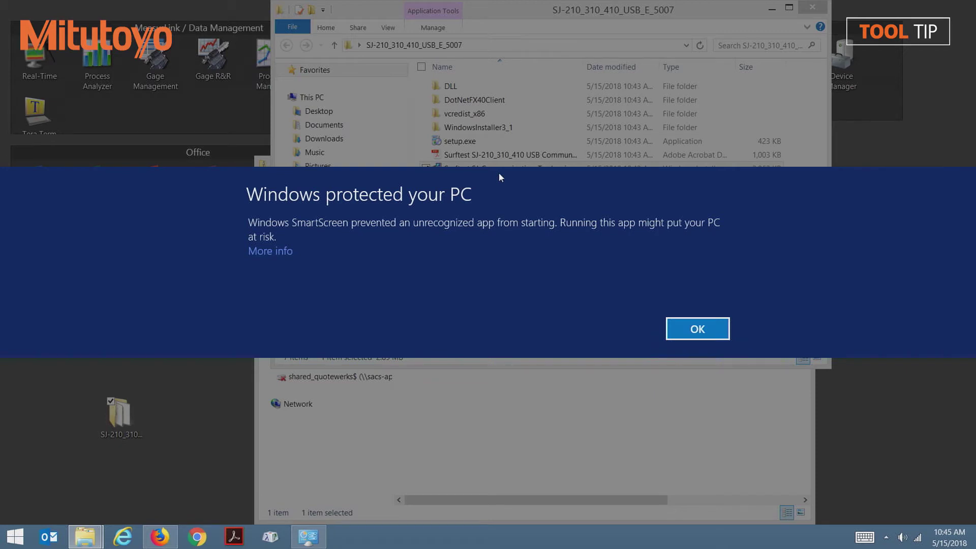
{"action": "left_click", "coordinate": [275, 251]}
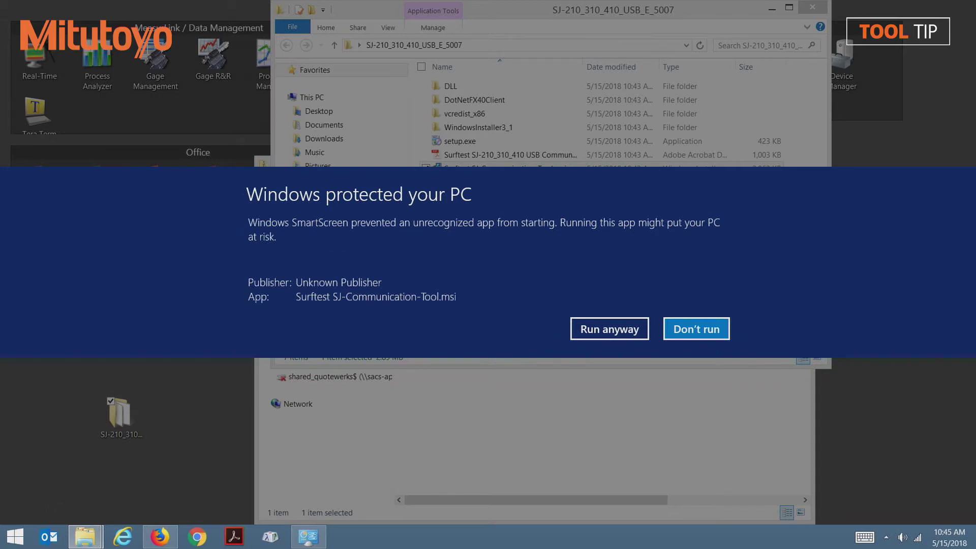
{"action": "left_click", "coordinate": [609, 329]}
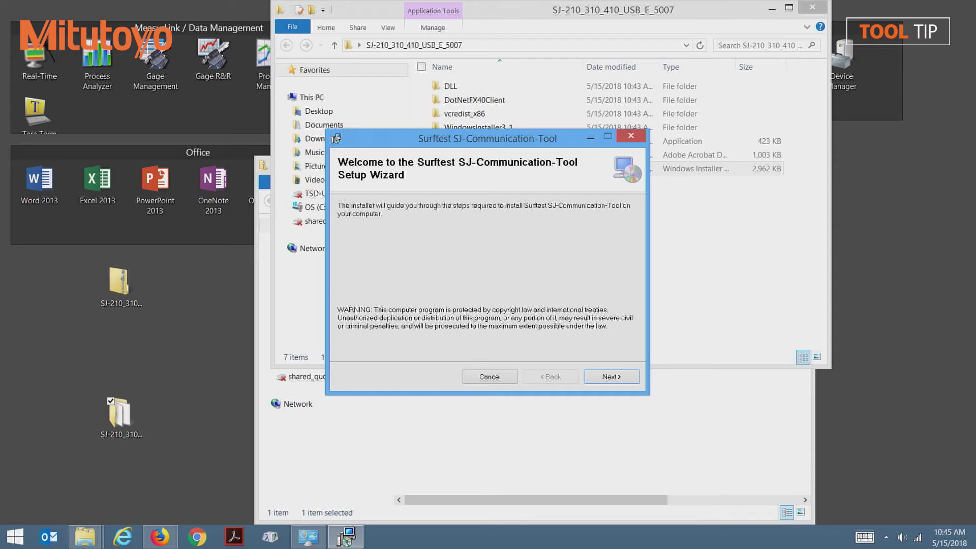
Install to the default Program Files (x86) folder and close the finished setup wizard.
{"action": "left_click", "coordinate": [612, 376]}
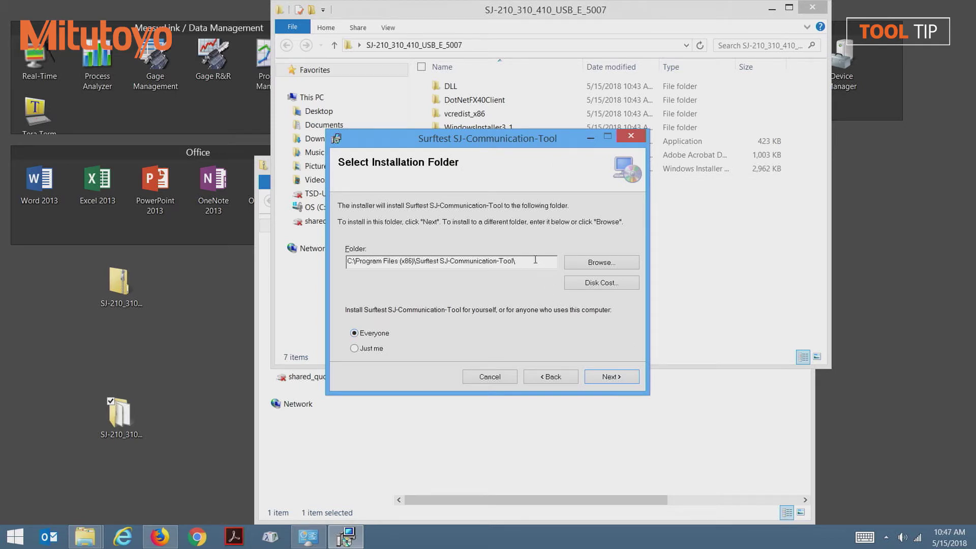
{"action": "left_click_drag", "start_coordinate": [534, 260], "coordinate": [373, 254]}
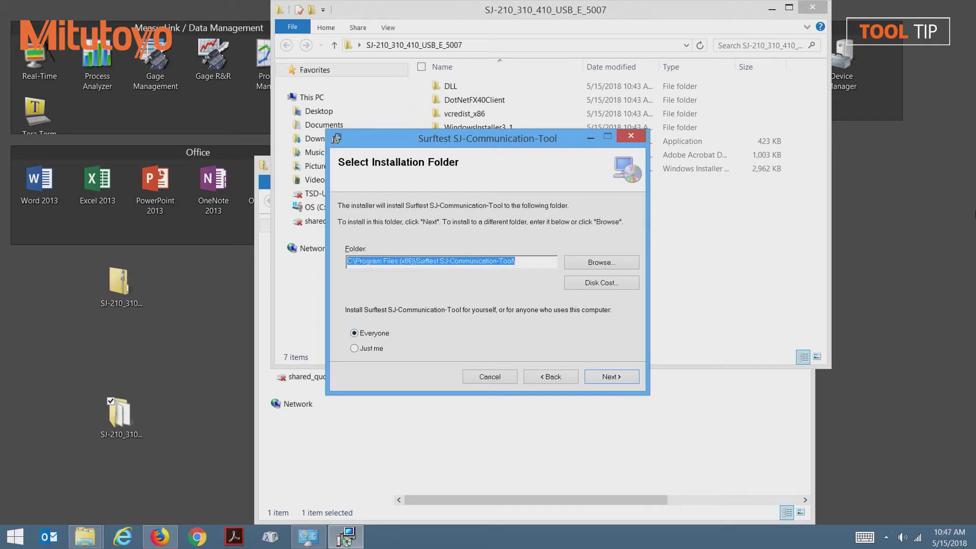
{"action": "key", "text": "Return"}
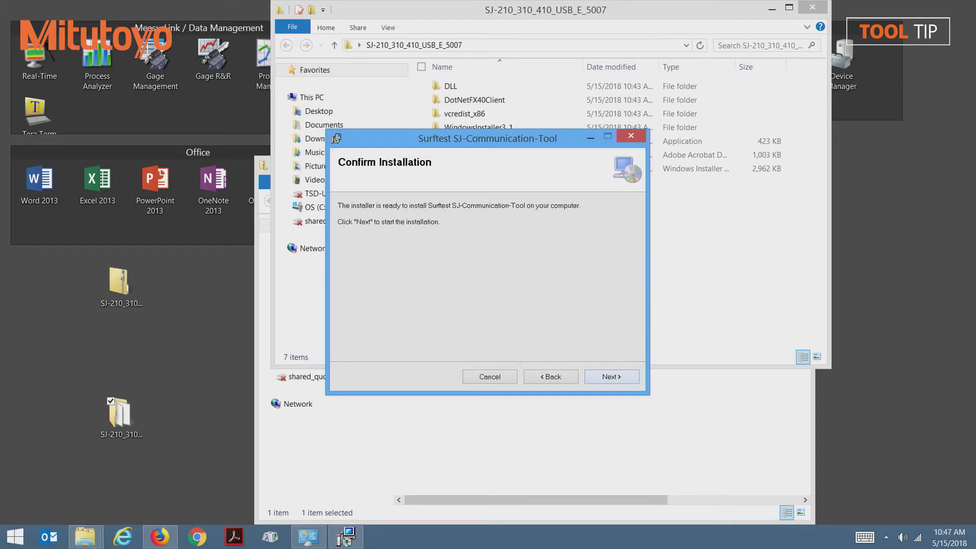
{"action": "key", "text": "Return"}
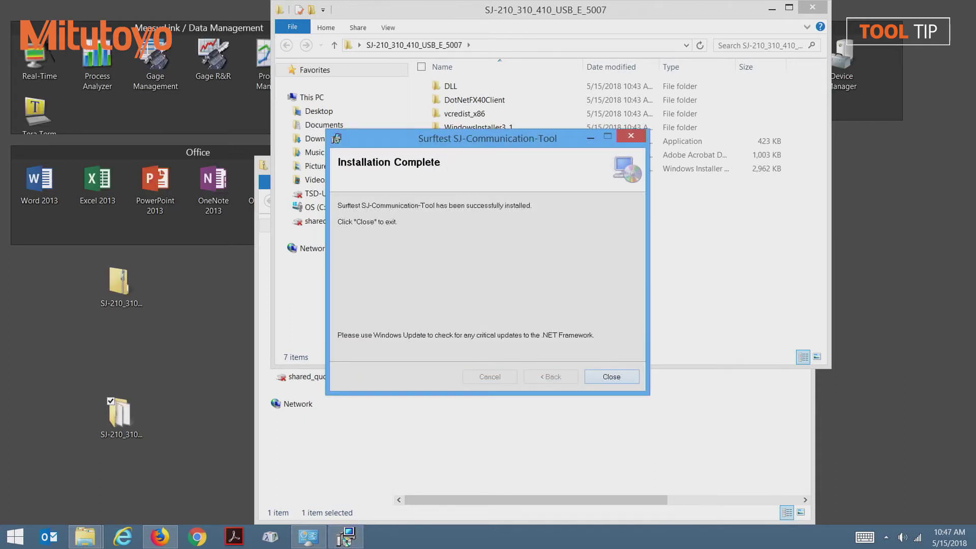
{"action": "key", "text": "Return"}
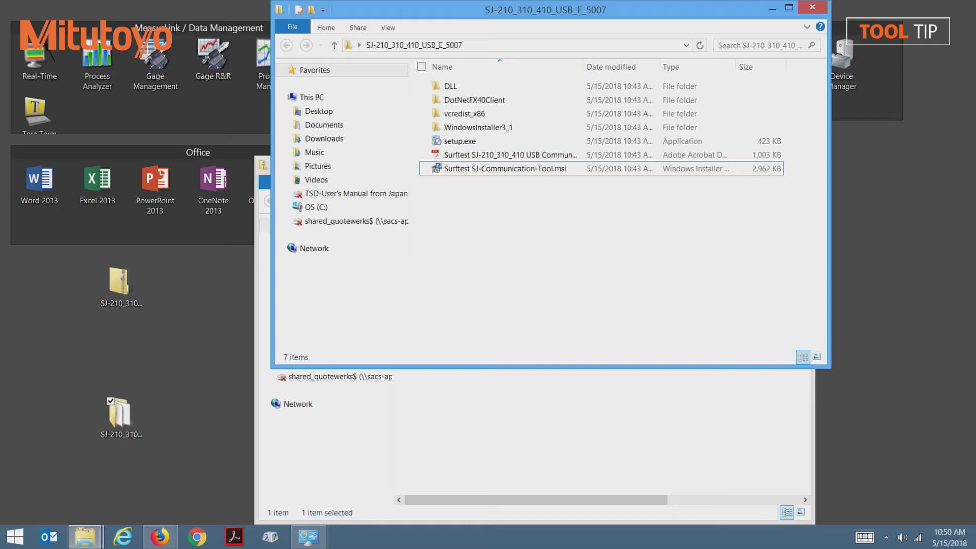
Close the extracted folder's window and the zip file's window with Alt+F4.
{"action": "key", "text": "alt+F4"}
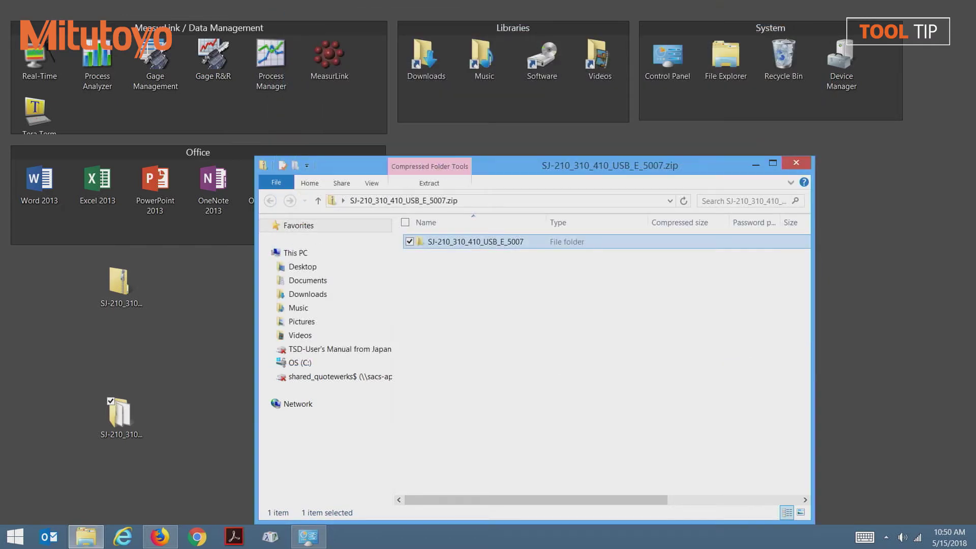
{"action": "key", "text": "alt+F4"}
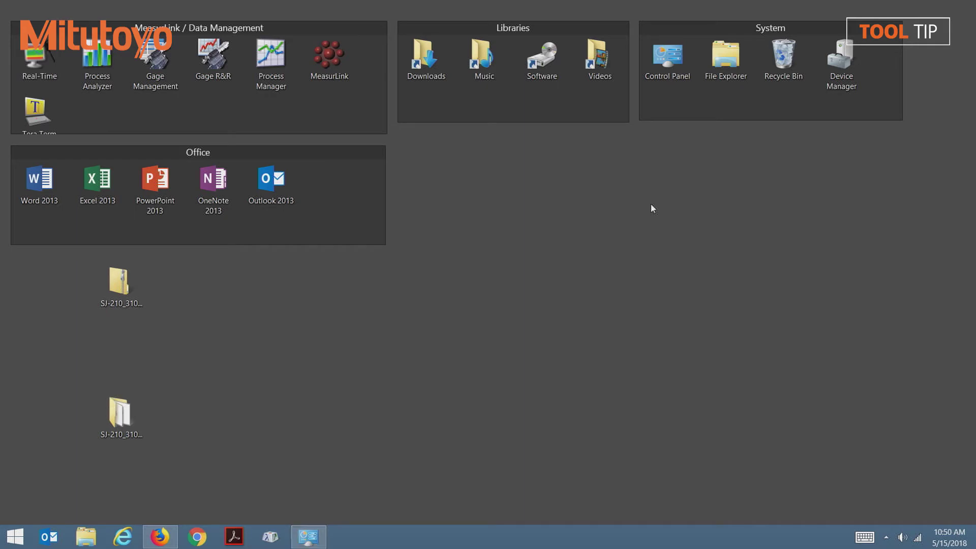
Open Device Manager maximized and select the SJ-210 entry under Other devices.
{"action": "double_click", "coordinate": [842, 59]}
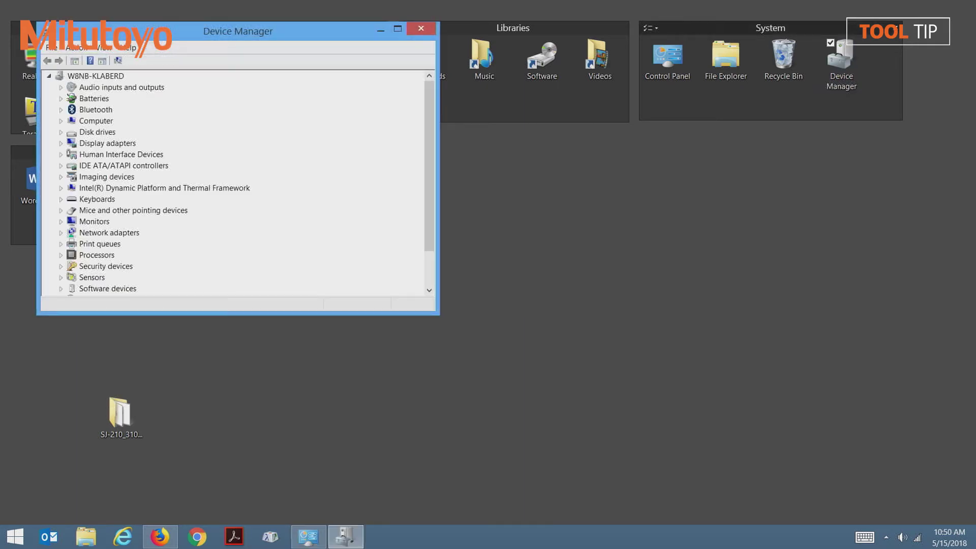
{"action": "left_click", "coordinate": [404, 34]}
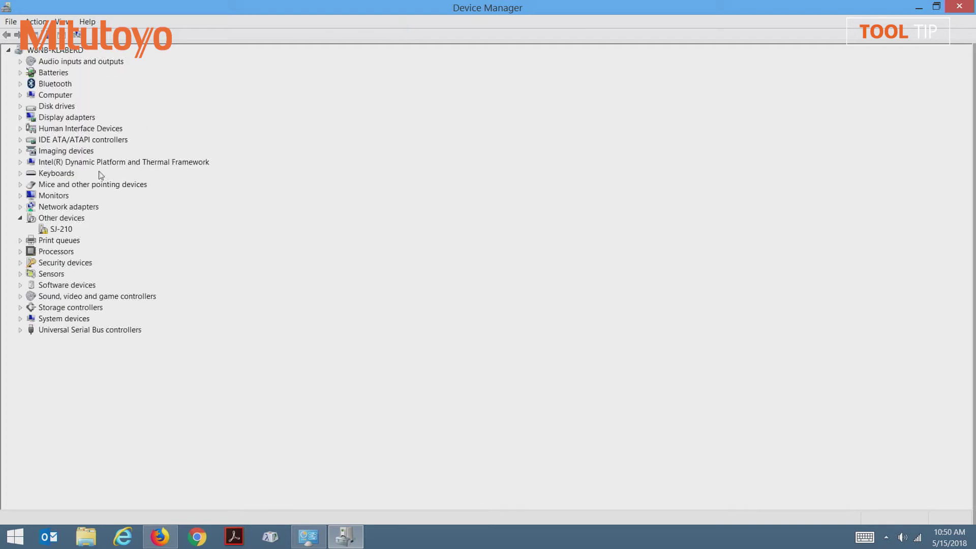
{"action": "left_click", "coordinate": [69, 235]}
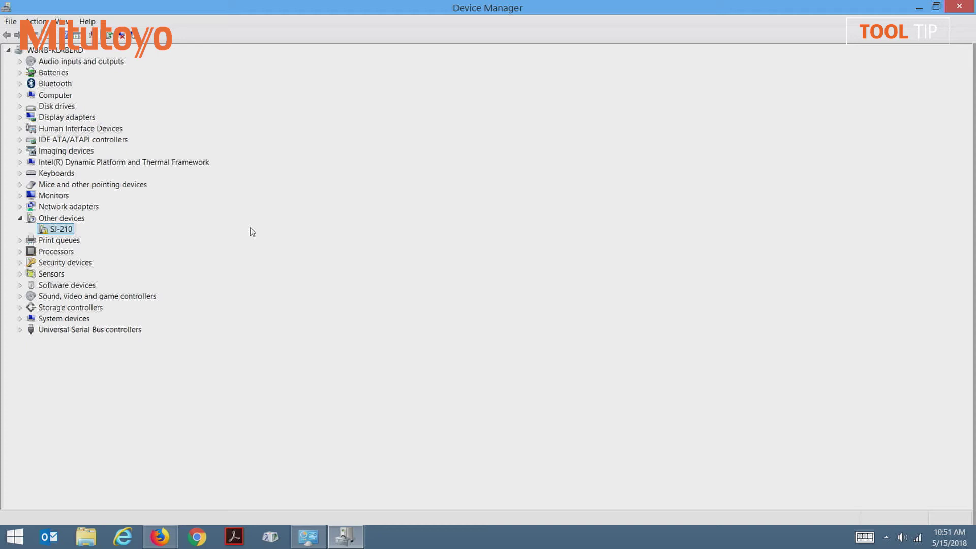
Start a driver update for SJ-210, choosing to browse this computer for the driver.
{"action": "right_click", "coordinate": [62, 229]}
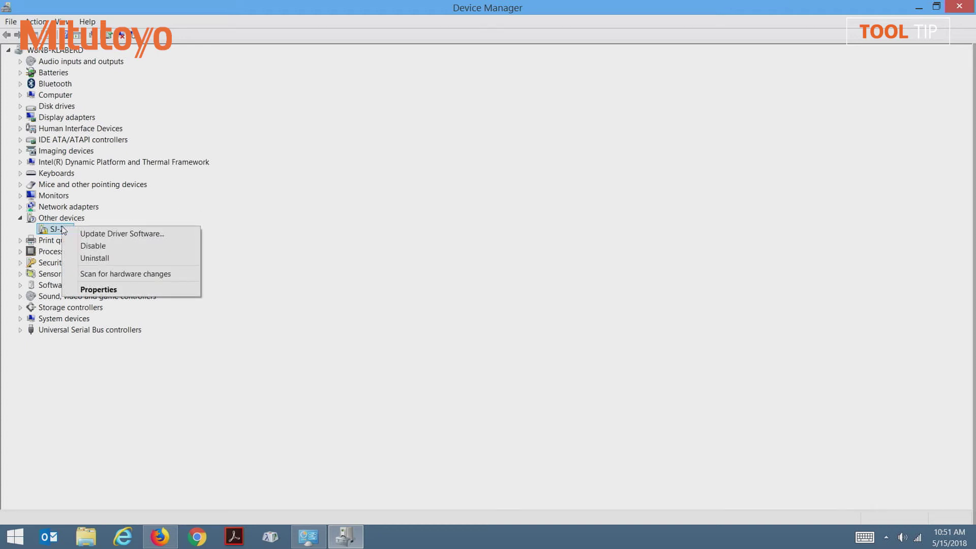
{"action": "left_click", "coordinate": [98, 235]}
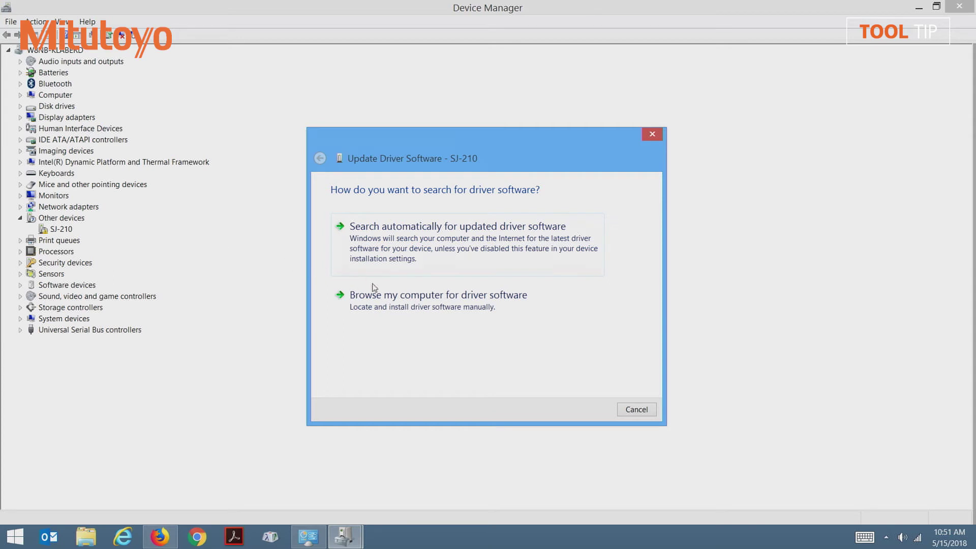
{"action": "left_click", "coordinate": [418, 318]}
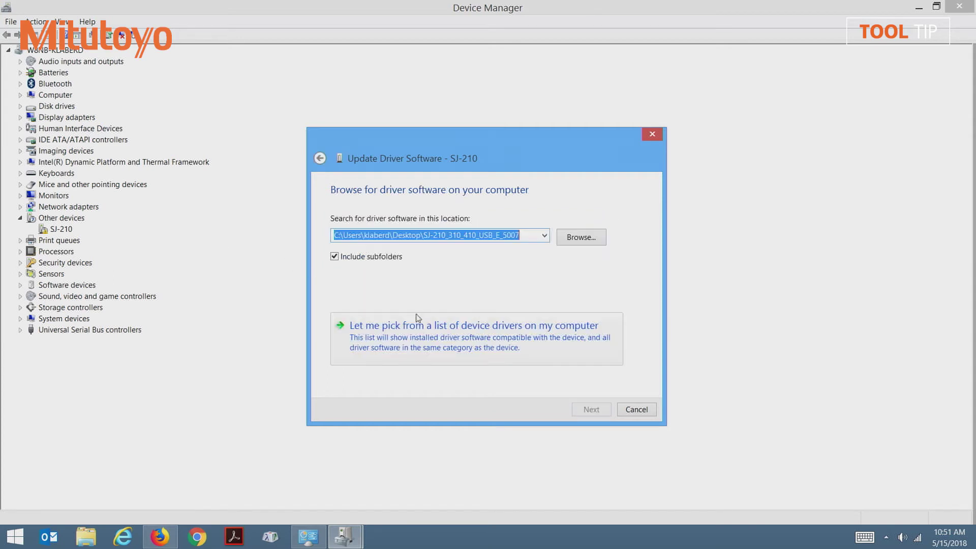
{"action": "left_click", "coordinate": [585, 239]}
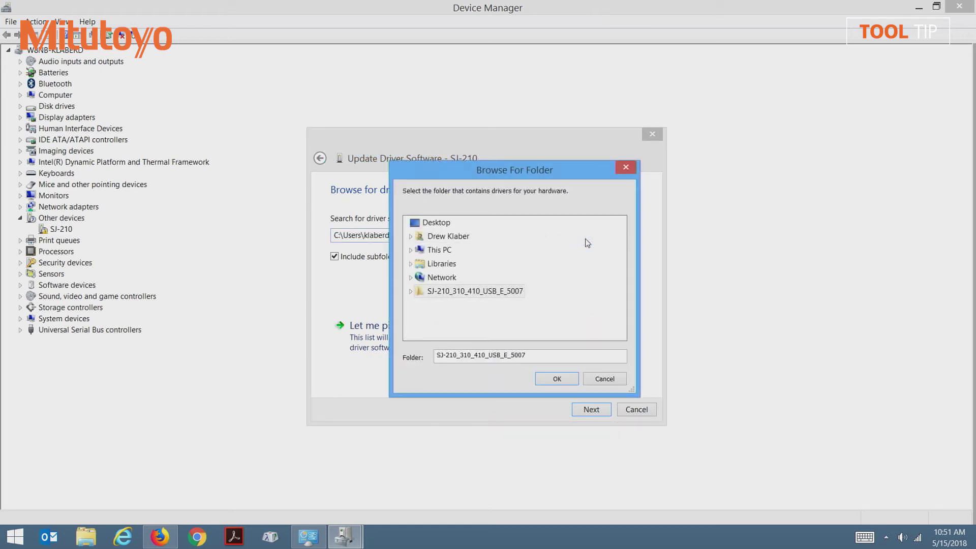
Install the driver from the SJ-210_310_410_USB_E_5007 folder and dismiss the success message.
{"action": "double_click", "coordinate": [488, 290]}
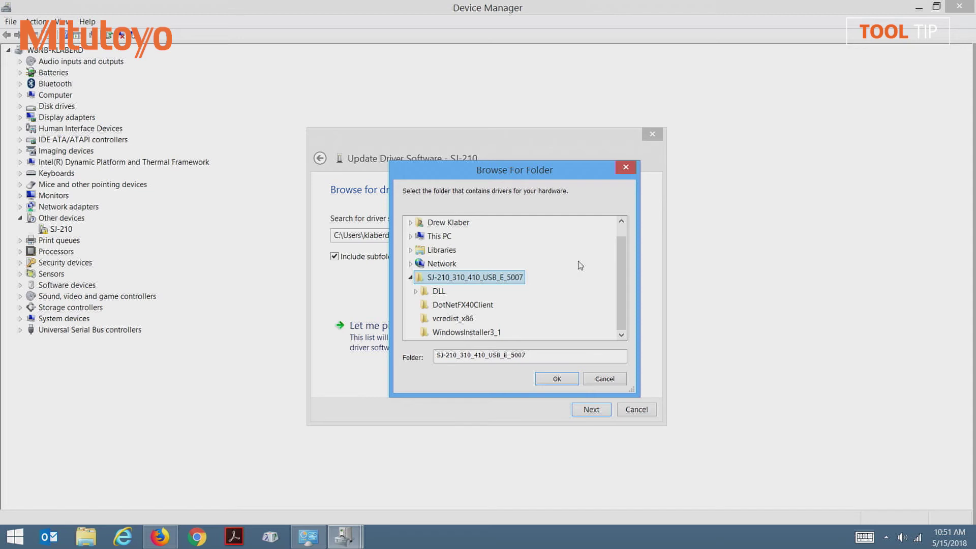
{"action": "key", "text": "Return"}
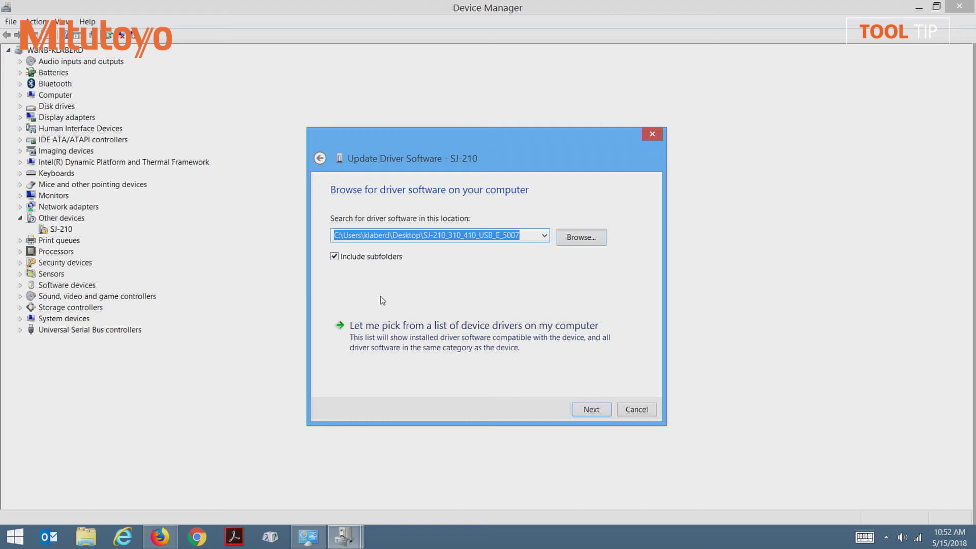
{"action": "key", "text": "Return"}
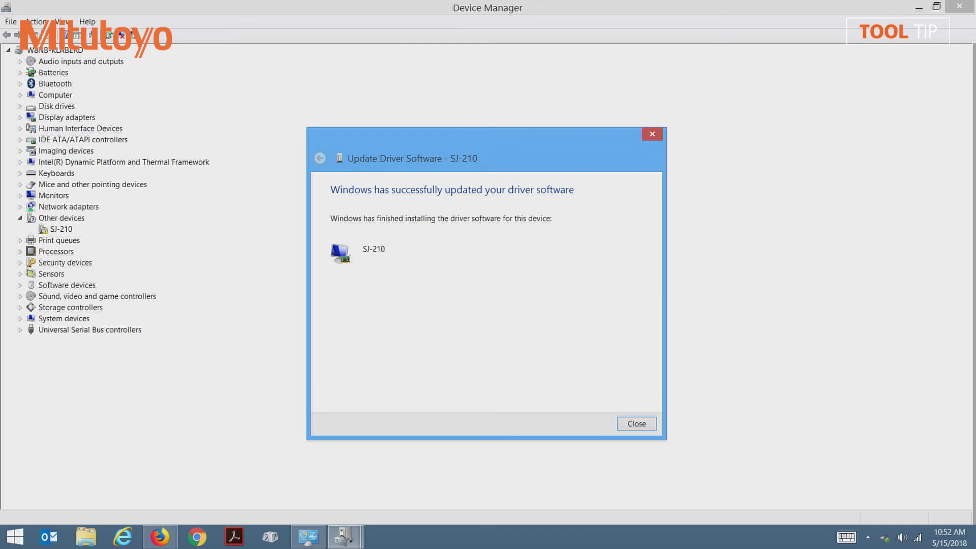
{"action": "key", "text": "Return"}
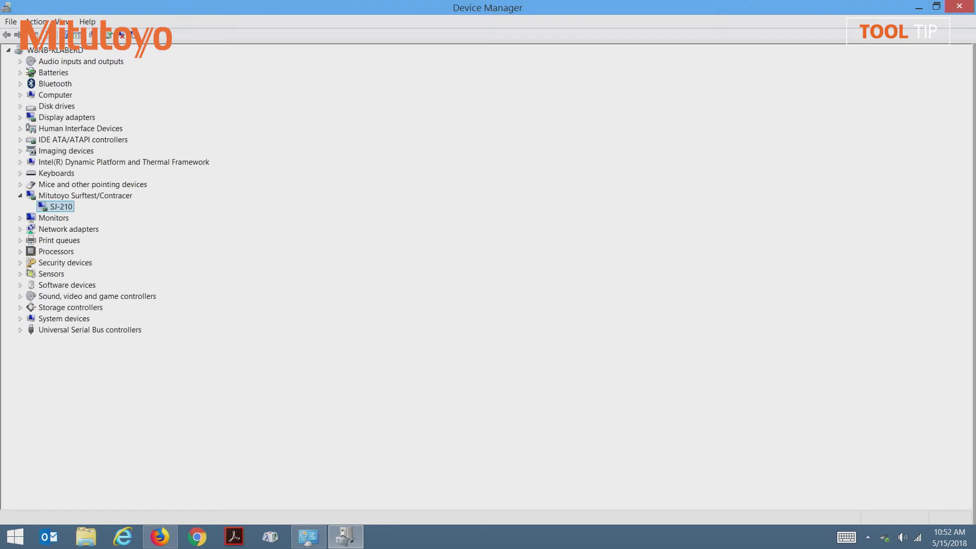
Close Device Manager, then search 'SJ' and launch SJ-Communication-Tool.
{"action": "key", "text": "alt+F4"}
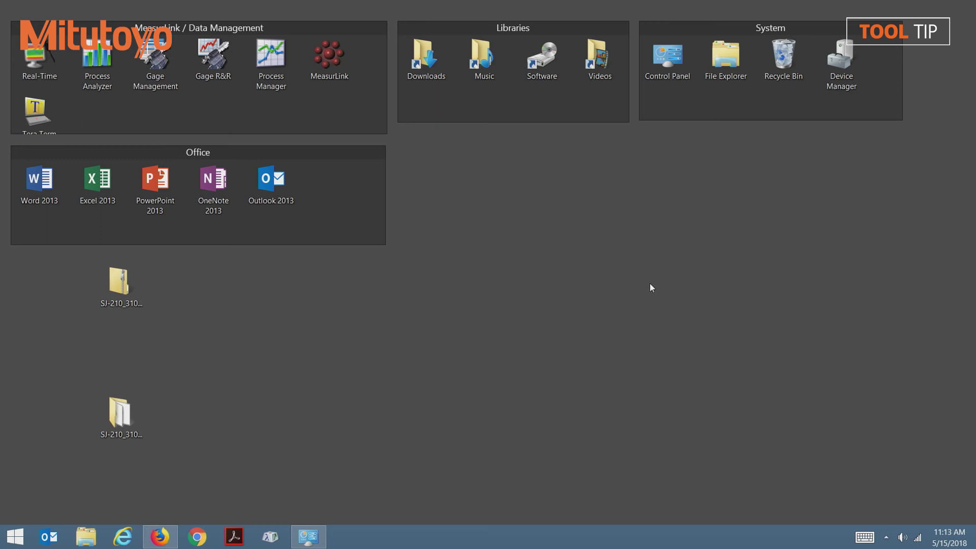
{"action": "mouse_move", "coordinate": [974, 547]}
{"action": "left_click", "coordinate": [943, 146]}
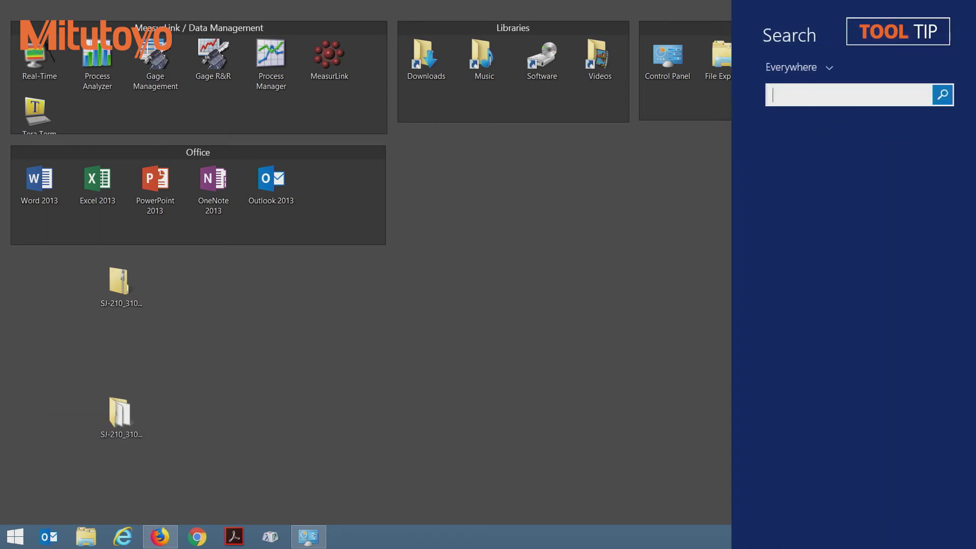
{"action": "type", "text": "SJ-Communication-Tool"}
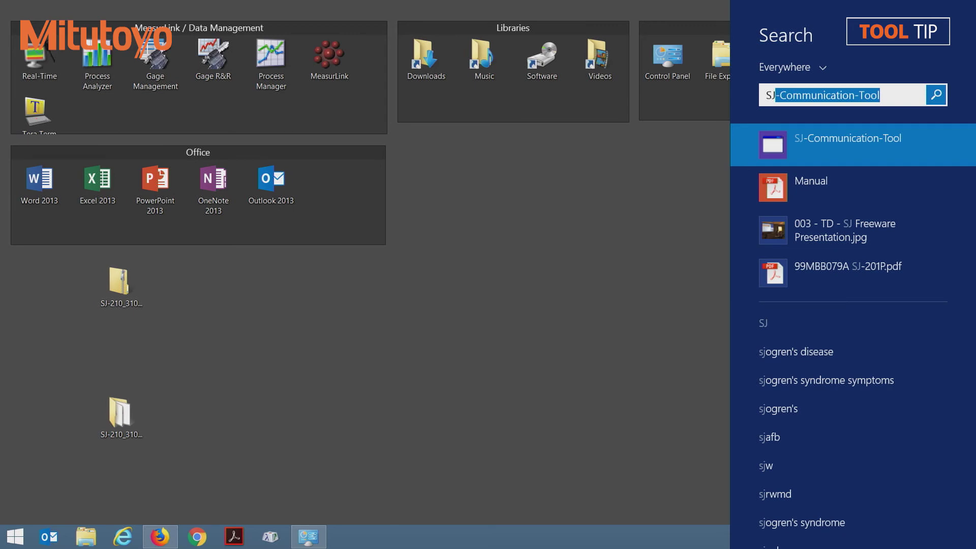
{"action": "left_click", "coordinate": [889, 144]}
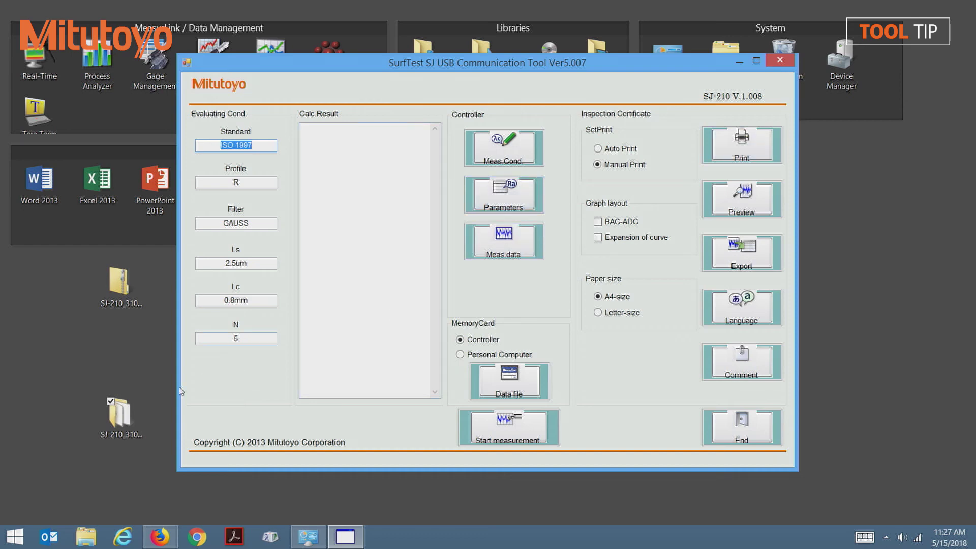
Open the lower SJ-210 folder on the desktop in File Explorer.
{"action": "left_click", "coordinate": [117, 423]}
{"action": "double_click", "coordinate": [117, 423]}
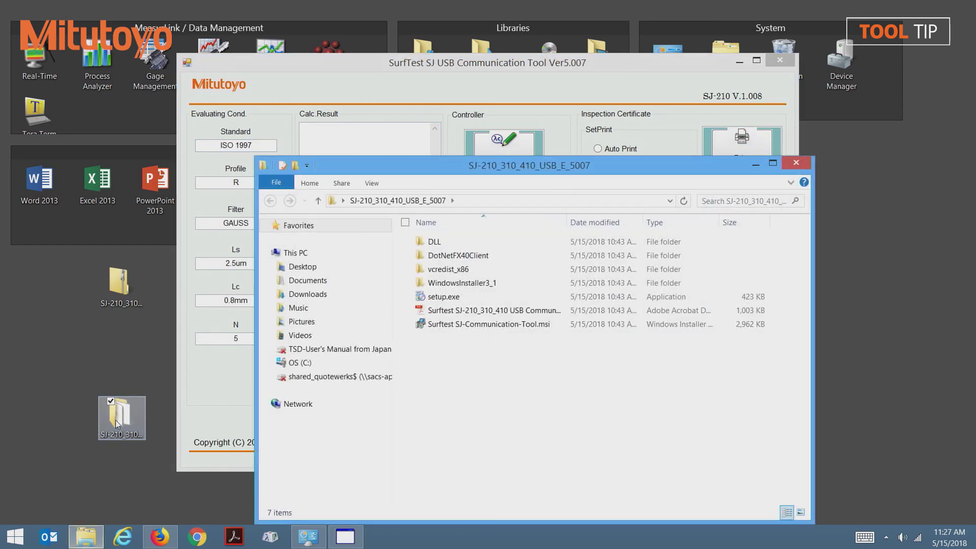